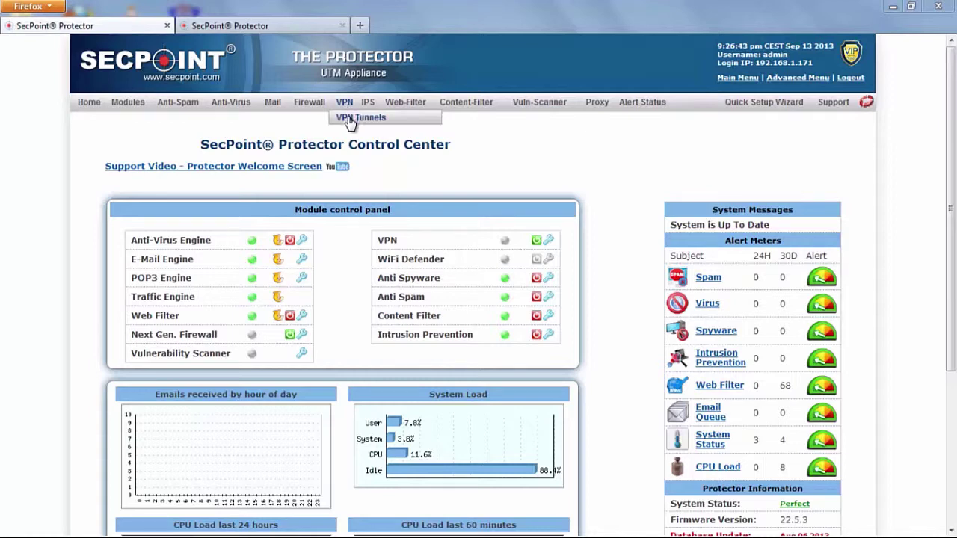
- Open the LondonBoston VPN tunnel for editing on the London Protector and review its tunnel name
left_click(349, 119)
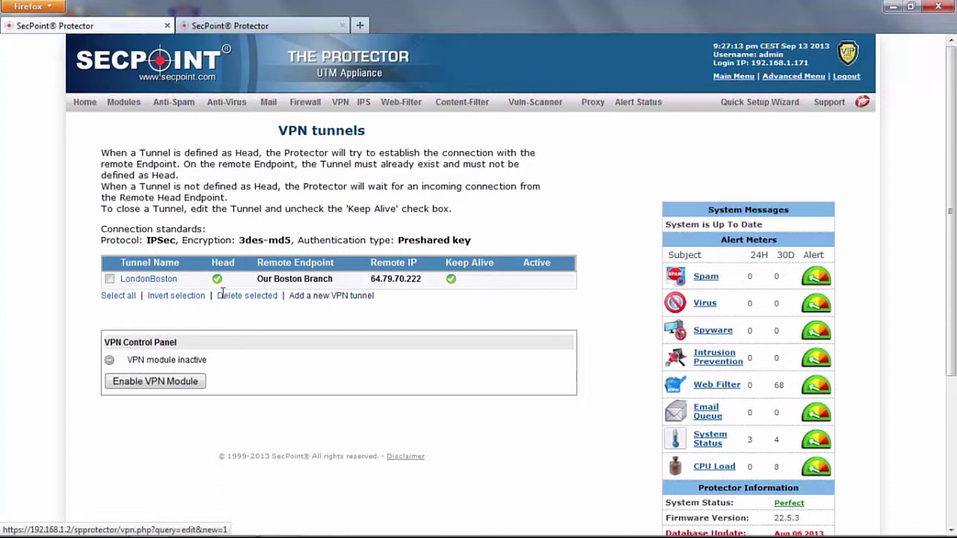
left_click(147, 281)
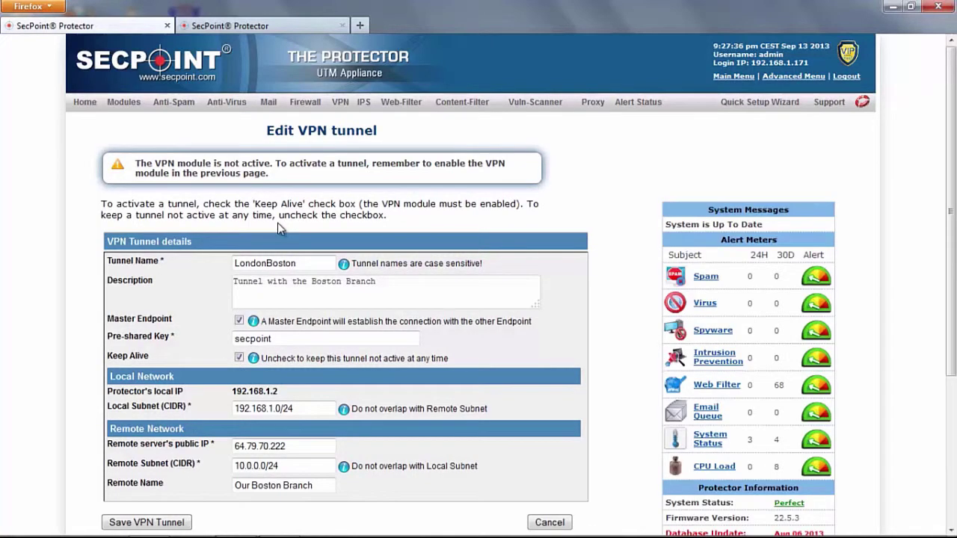
scroll(277, 222, "down", 2)
scroll(279, 223, "up", 1)
scroll(280, 223, "up", 1)
left_click_drag(296, 264, 235, 267)
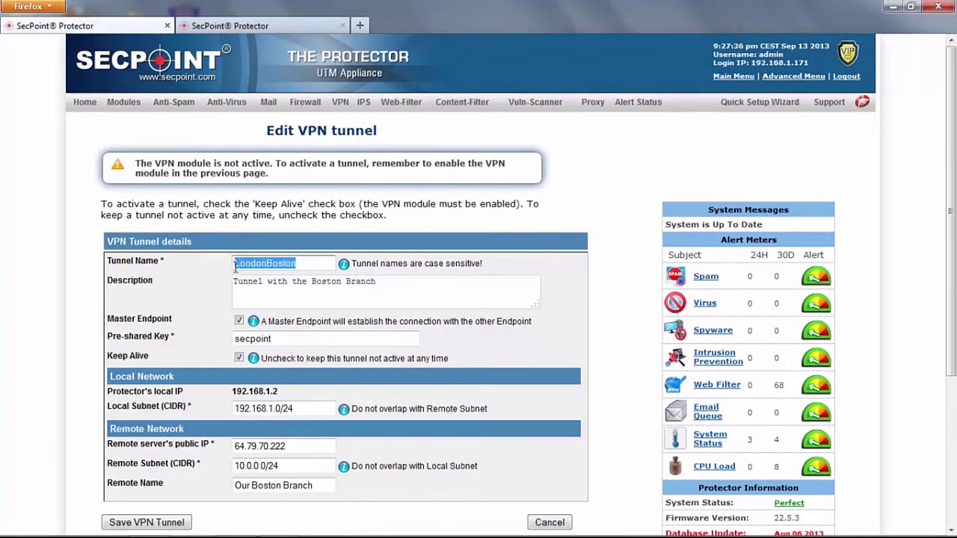
left_click(259, 267)
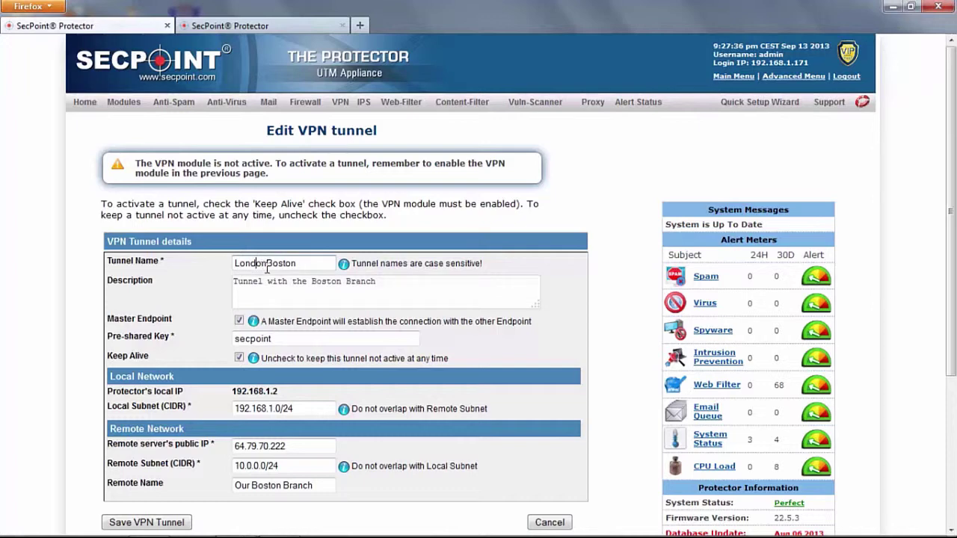
left_click_drag(299, 264, 233, 265)
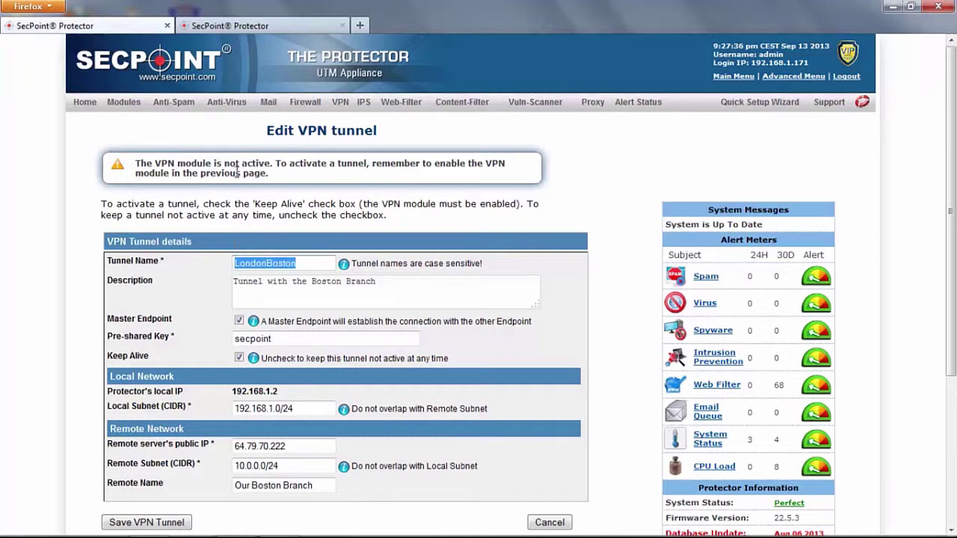
- Switch to the Boston Protector, open its LondonBoston VPN tunnel for editing and check the tunnel name
left_click(234, 28)
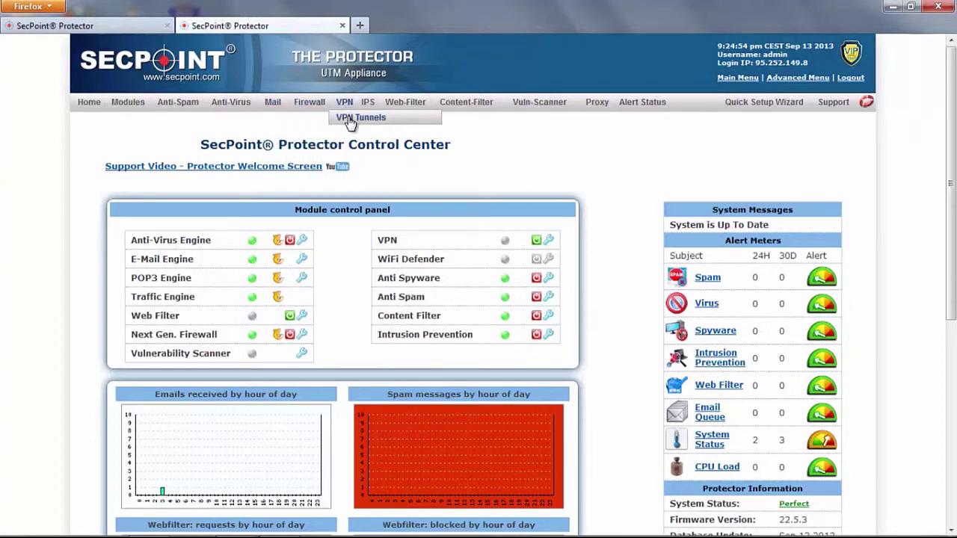
left_click(351, 118)
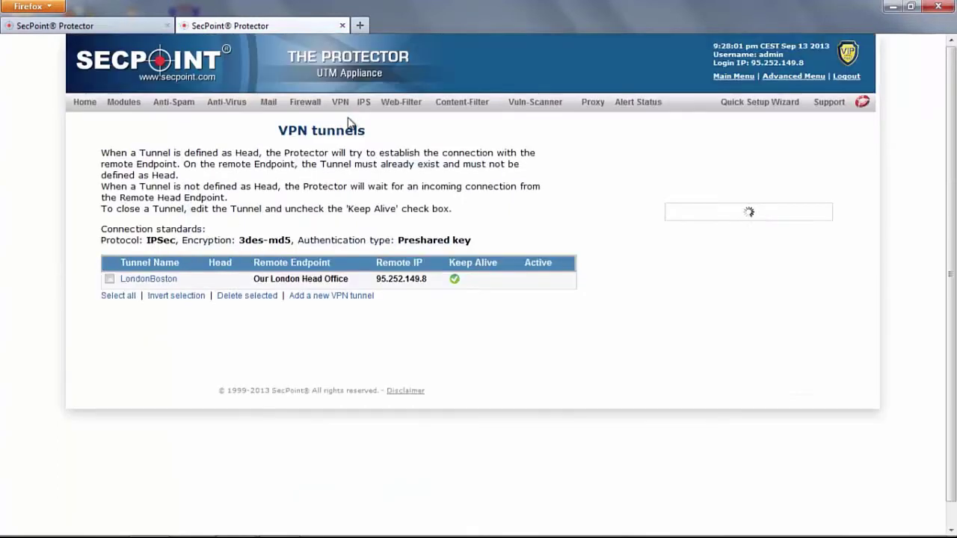
left_click(149, 280)
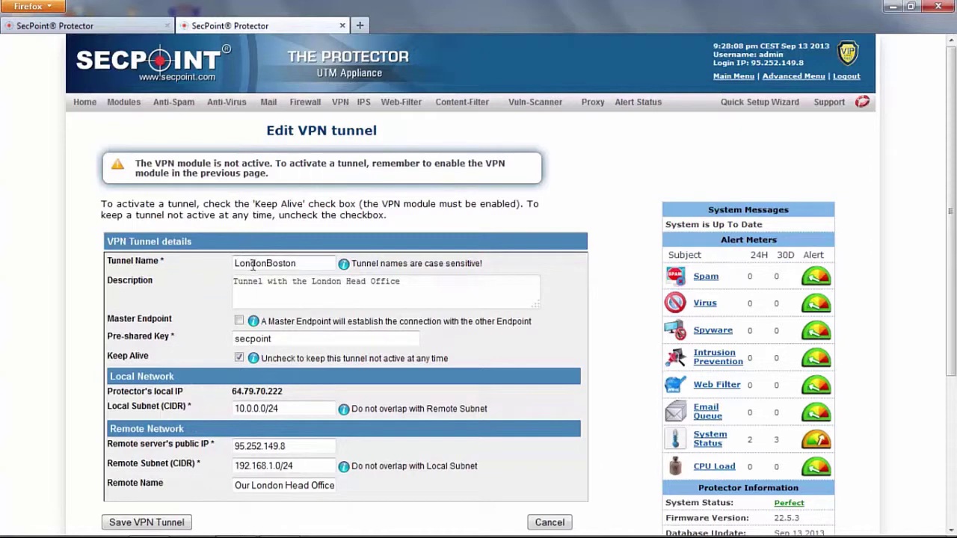
left_click_drag(299, 264, 232, 263)
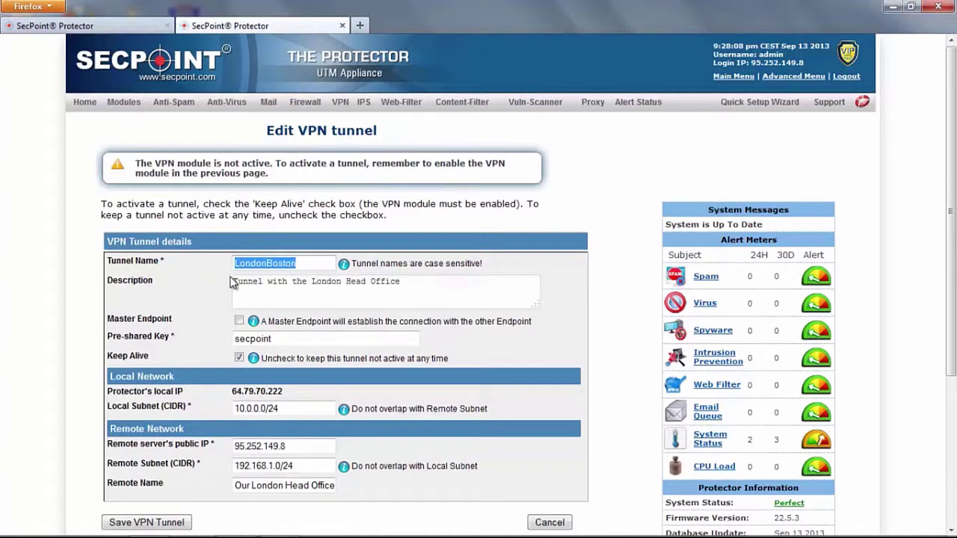
left_click_drag(297, 263, 237, 263)
left_click(242, 264)
double_click(242, 264)
- Compare the Master Endpoint setting of the tunnel between the London and Boston Protectors
left_click(131, 27)
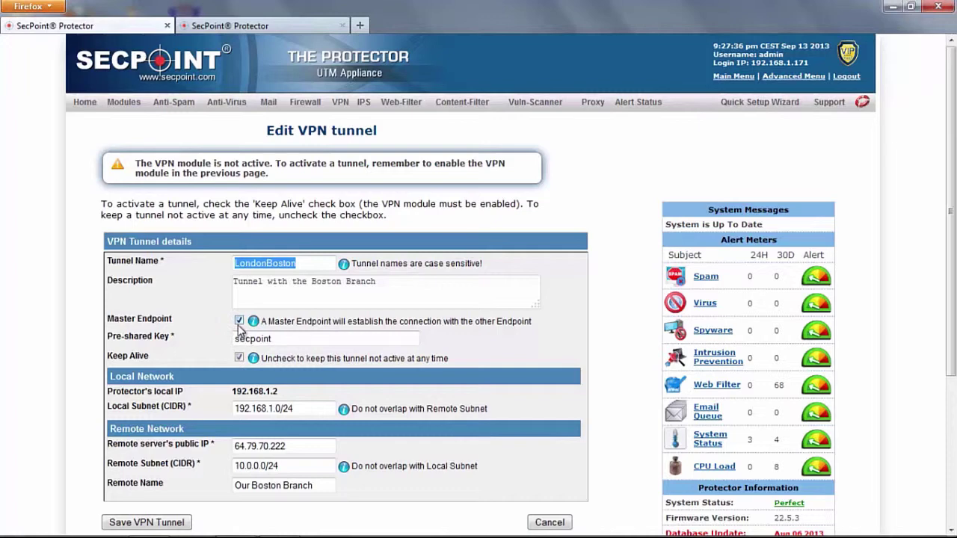
left_click(232, 26)
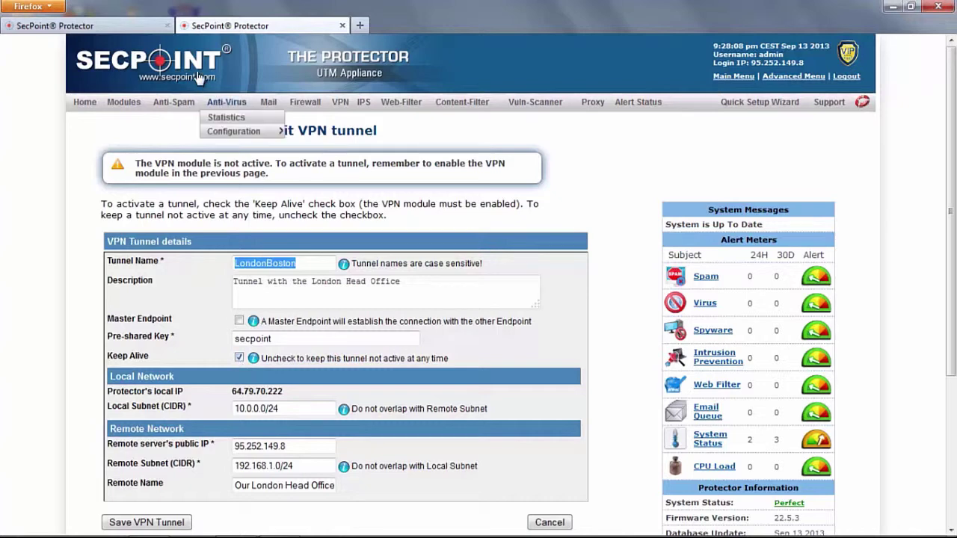
left_click(144, 25)
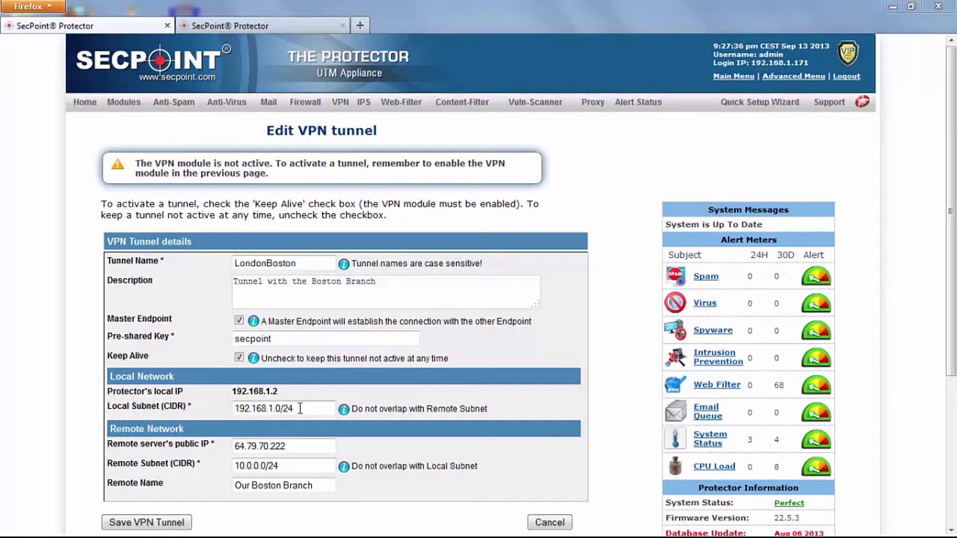
- Review the local subnet, remote subnet and remote server's public IP of the London Protector's tunnel
left_click_drag(302, 408, 234, 408)
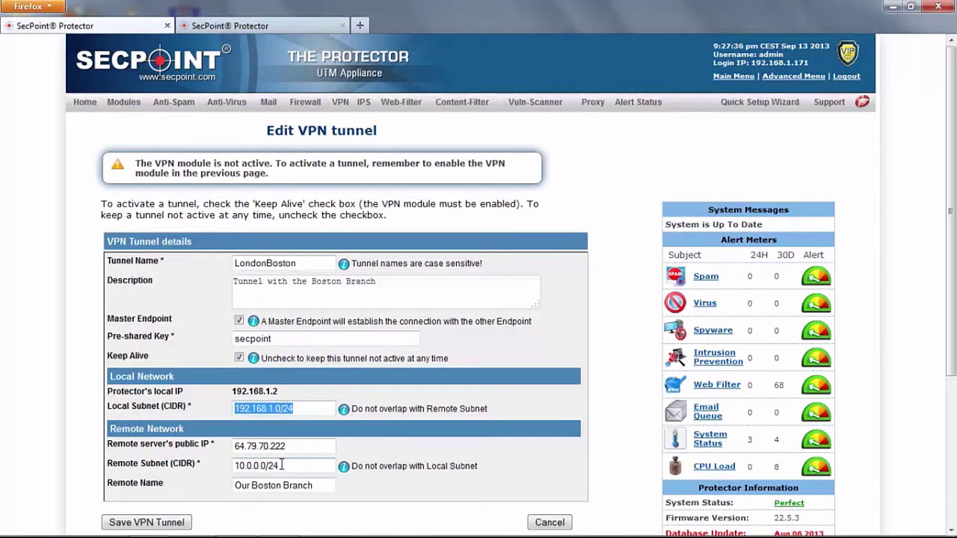
left_click_drag(281, 465, 213, 467)
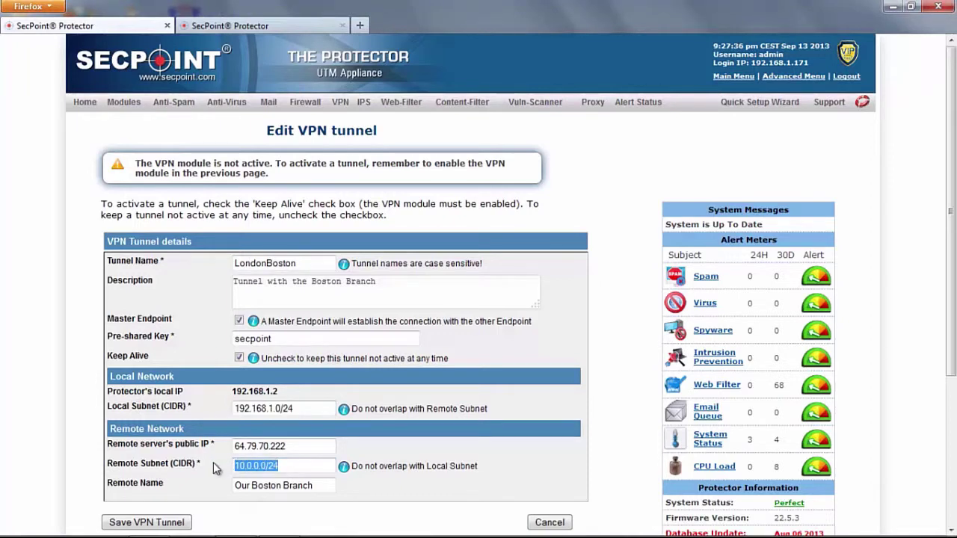
left_click(239, 465)
left_click_drag(285, 448, 234, 450)
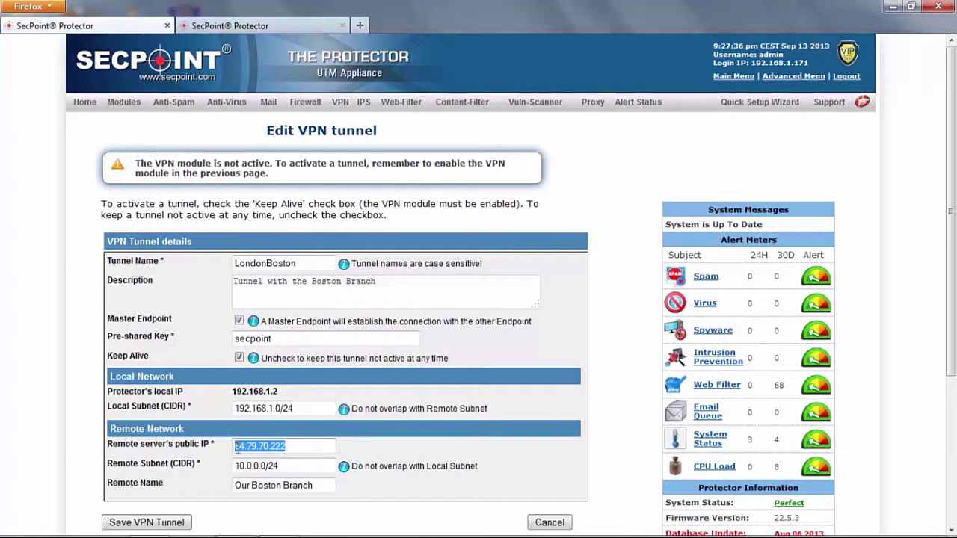
left_click(222, 453)
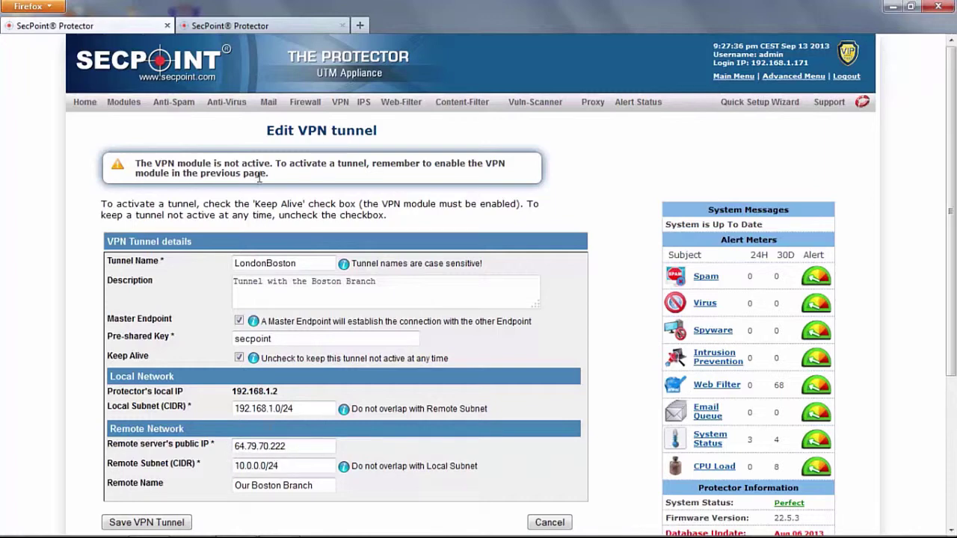
- Compare the Boston Protector's local IP and local subnet with the remote network settings on the London Protector
left_click(248, 26)
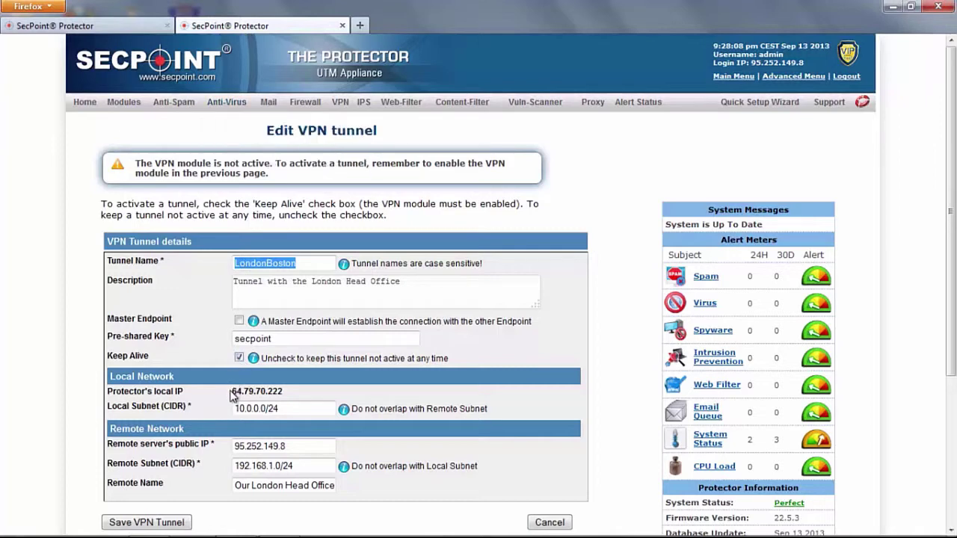
left_click_drag(232, 391, 280, 391)
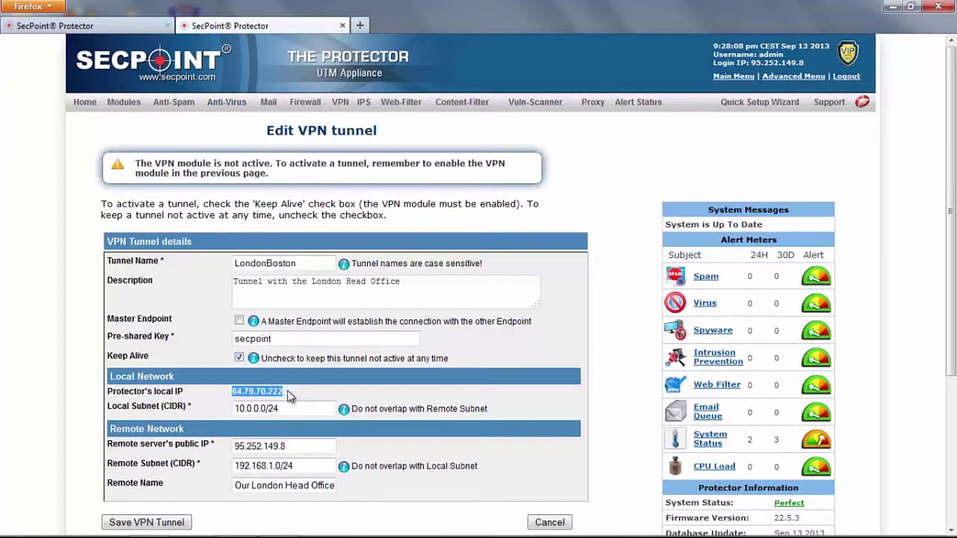
left_click(280, 390)
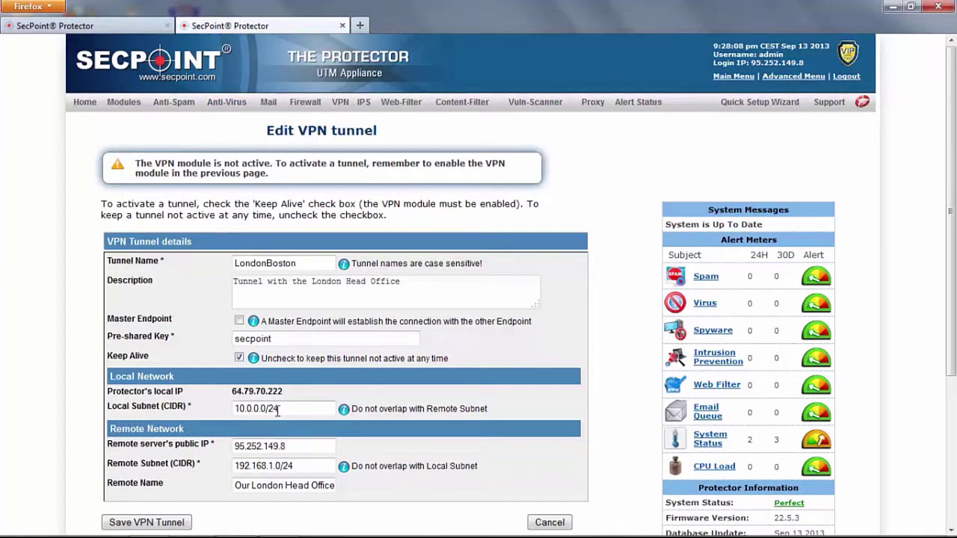
left_click_drag(281, 408, 235, 408)
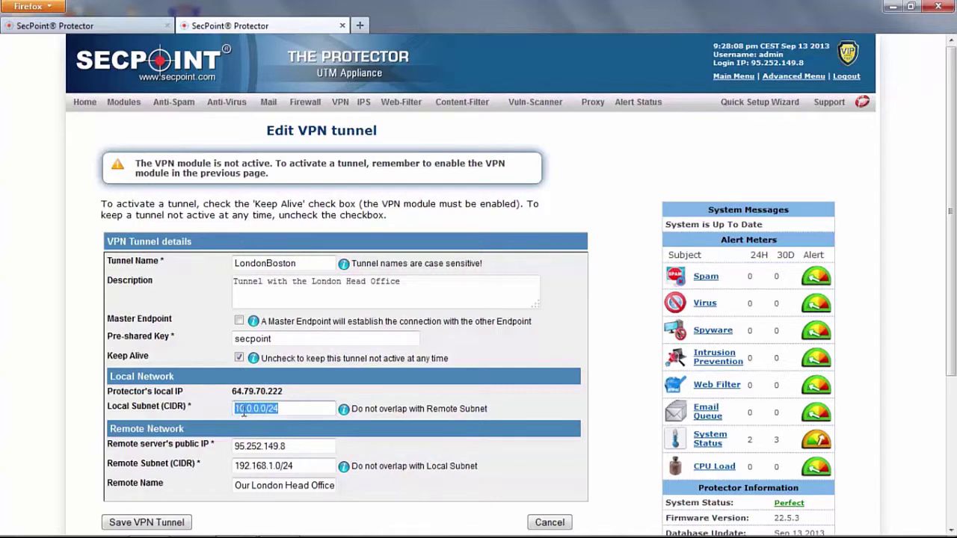
left_click(126, 27)
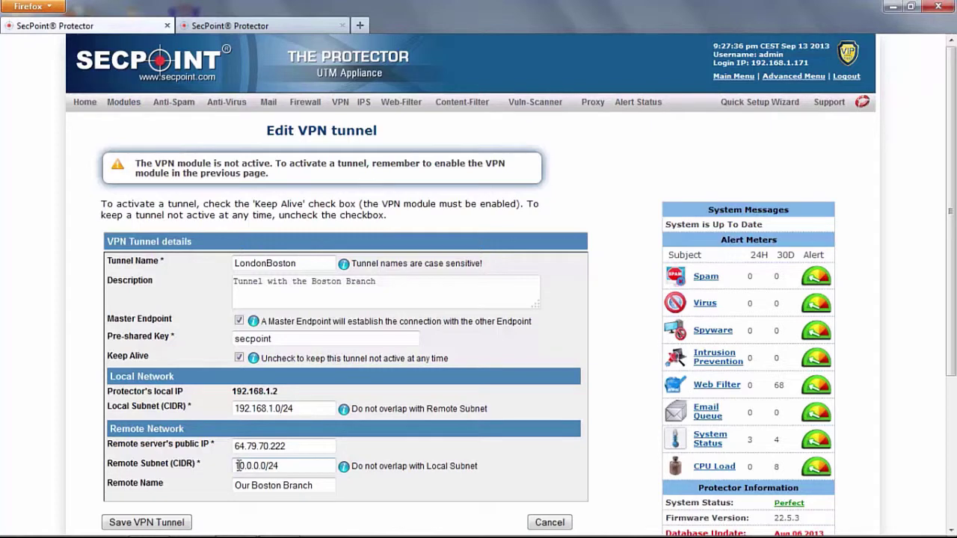
left_click_drag(236, 466, 278, 466)
left_click(268, 466)
left_click(281, 465)
- Compare the pre-shared key of the tunnel on the London and Boston Protectors
left_click_drag(276, 338, 236, 338)
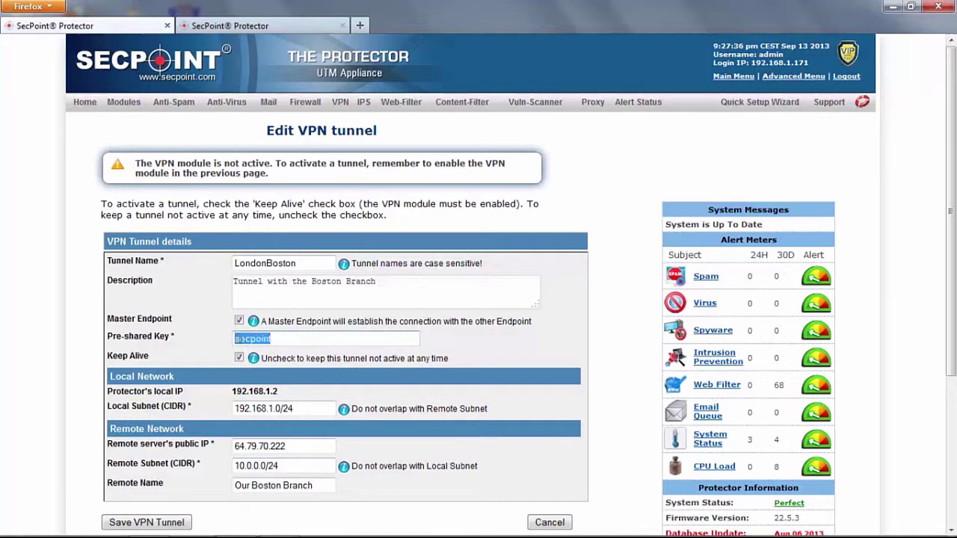
left_click(247, 339)
left_click(221, 29)
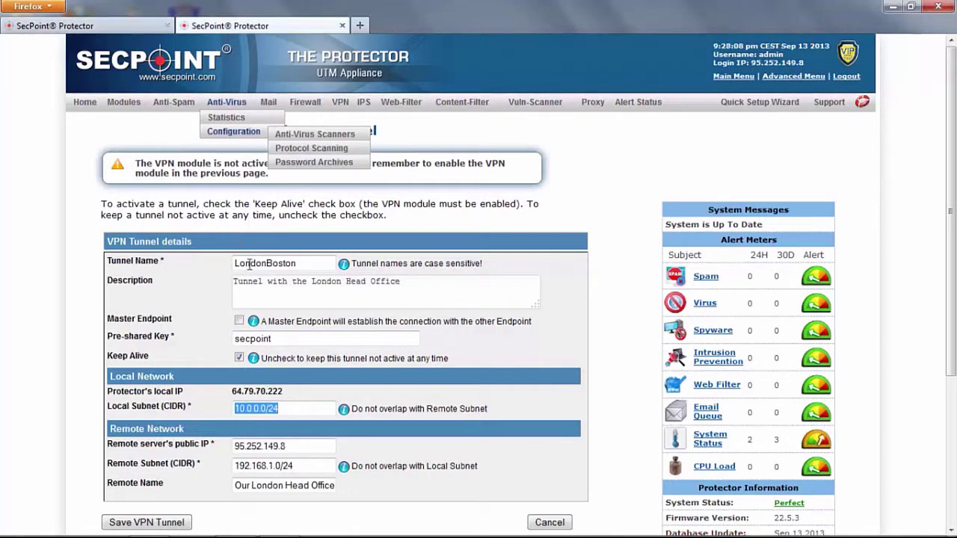
left_click_drag(273, 338, 180, 339)
left_click(251, 338)
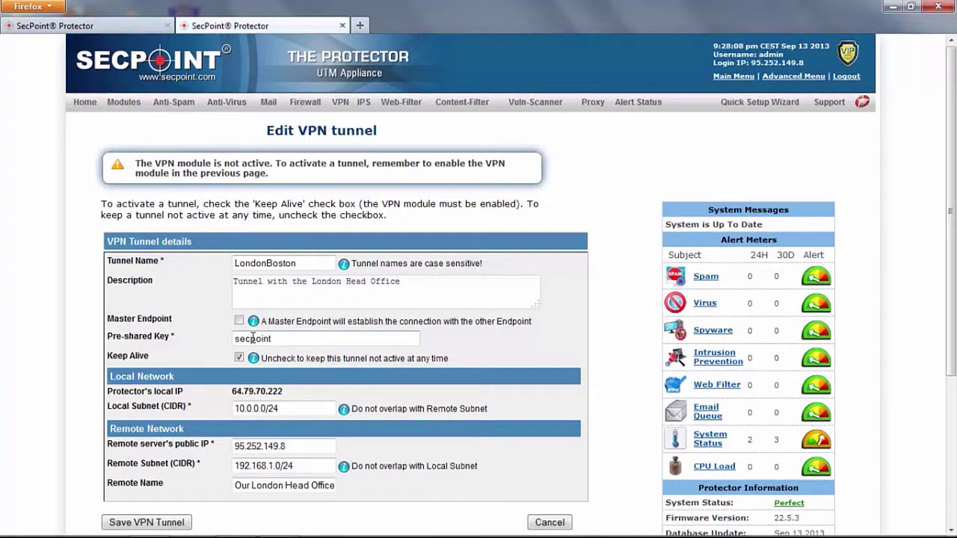
left_click(277, 339)
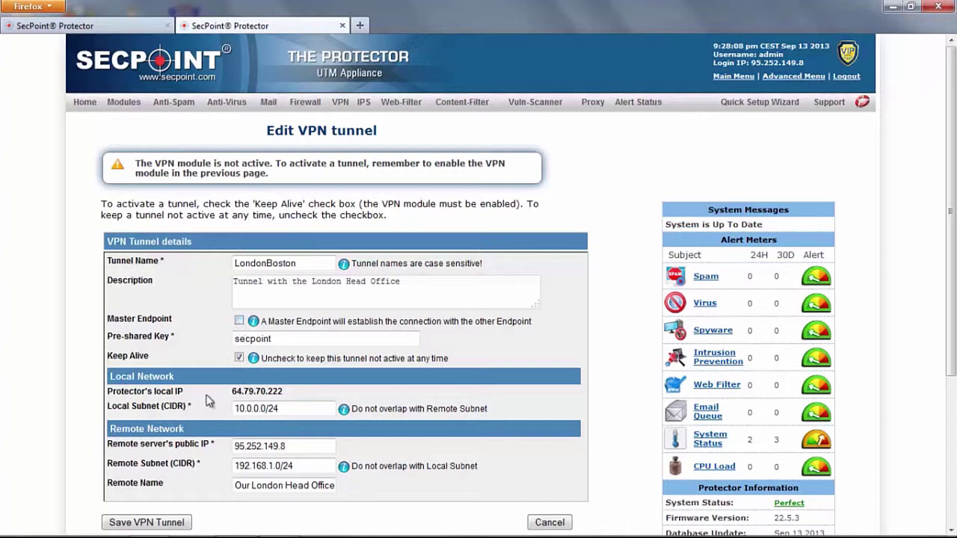
- Save the LondonBoston VPN tunnel on the Boston Protector and on the London Protector
left_click(168, 528)
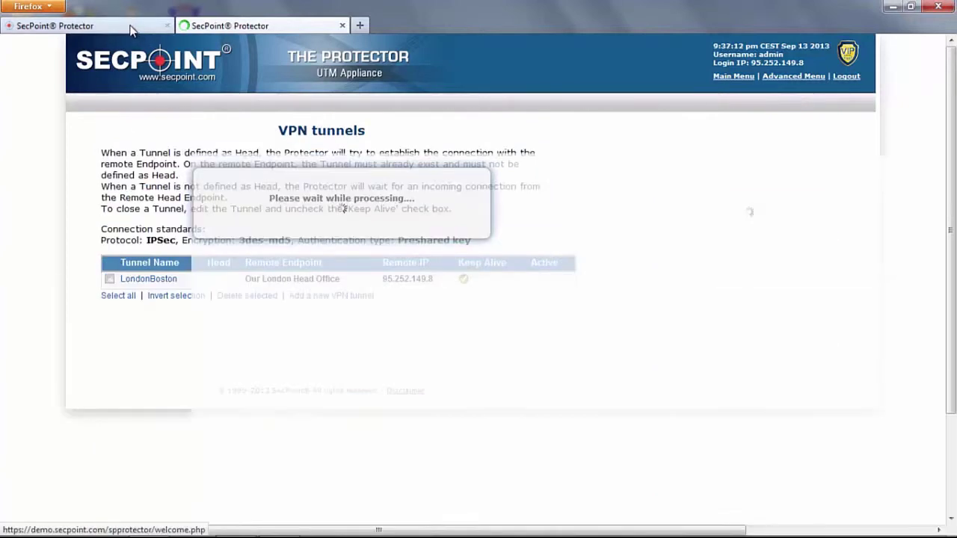
left_click(131, 29)
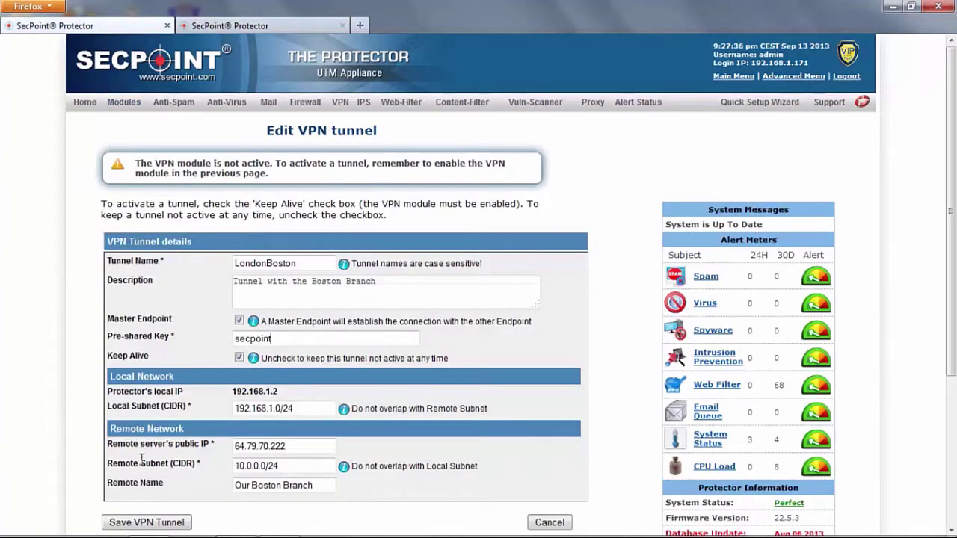
left_click(148, 525)
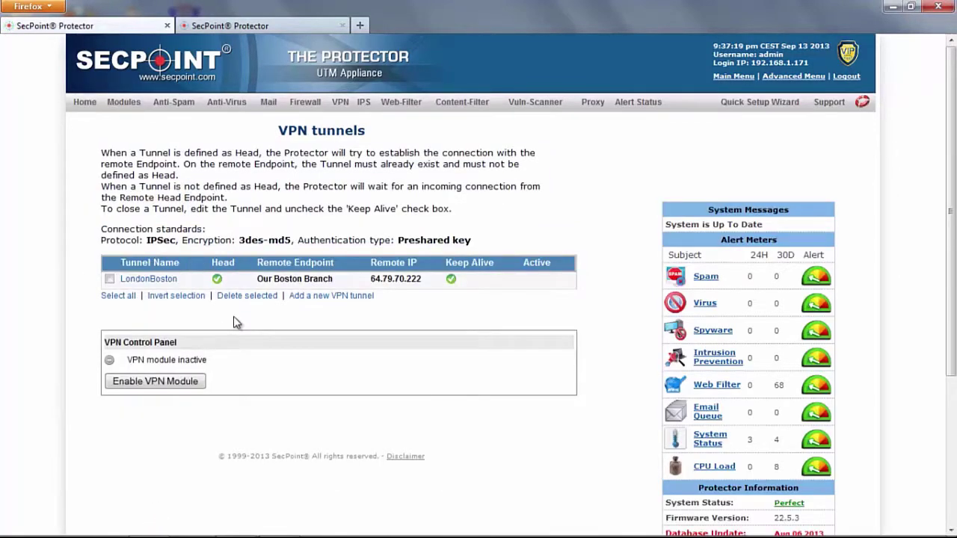
- Enable the VPN module on the Boston Protector first and on the London Protector second
left_click(245, 26)
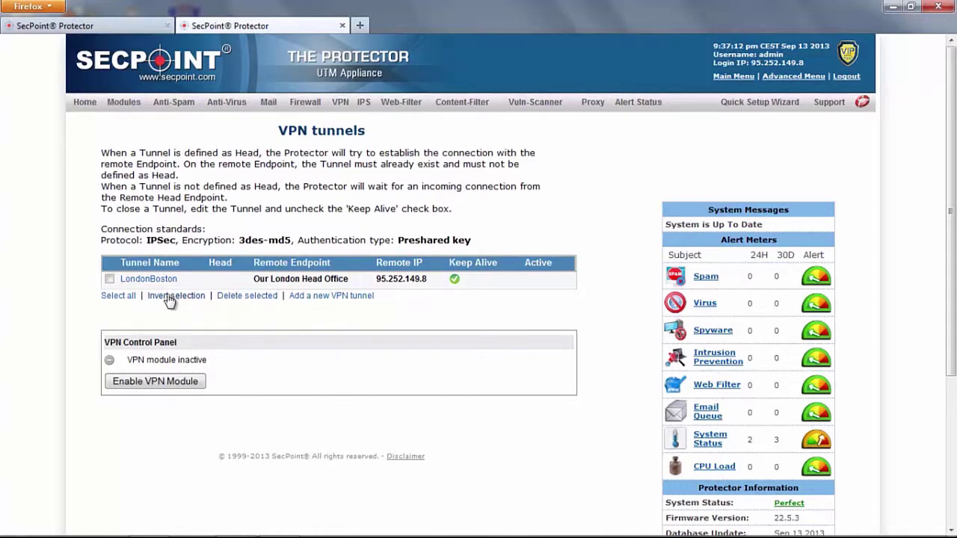
left_click(156, 383)
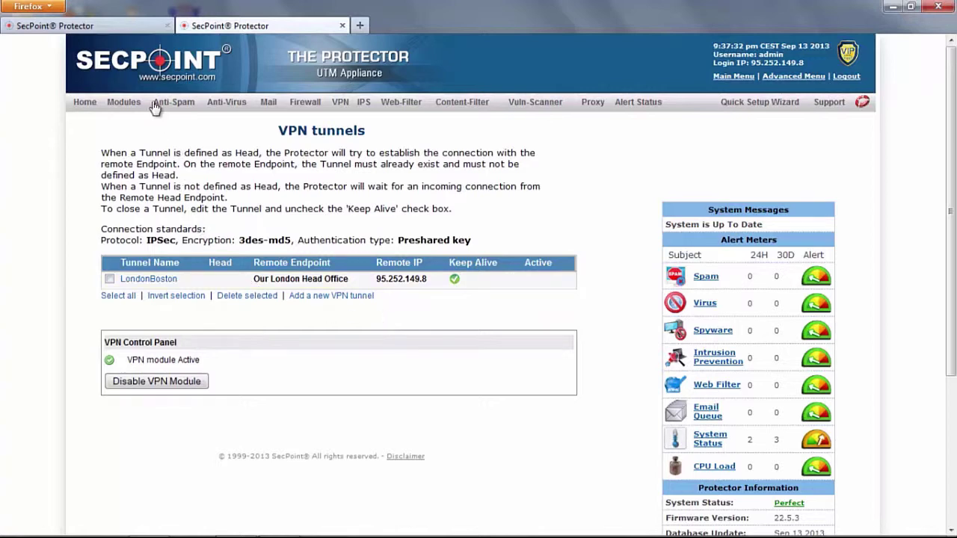
left_click(129, 27)
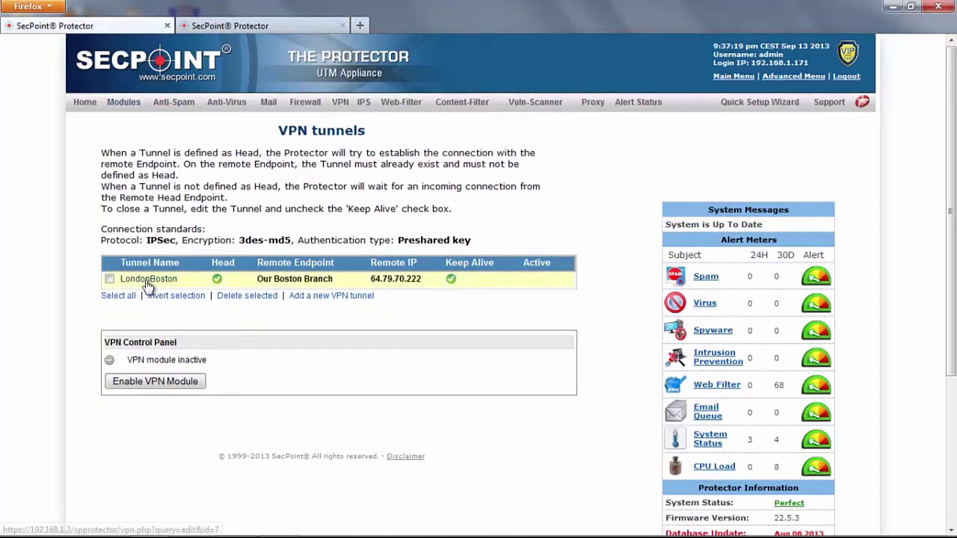
left_click(152, 383)
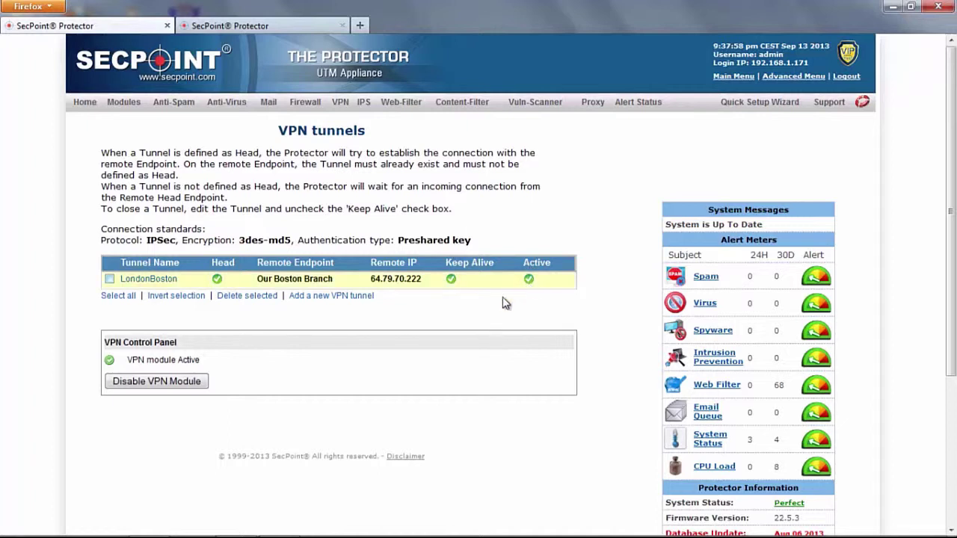
- Review the Keep Alive option of the Boston Protector's LondonBoston tunnel and leave the tunnel editor without saving
left_click(253, 25)
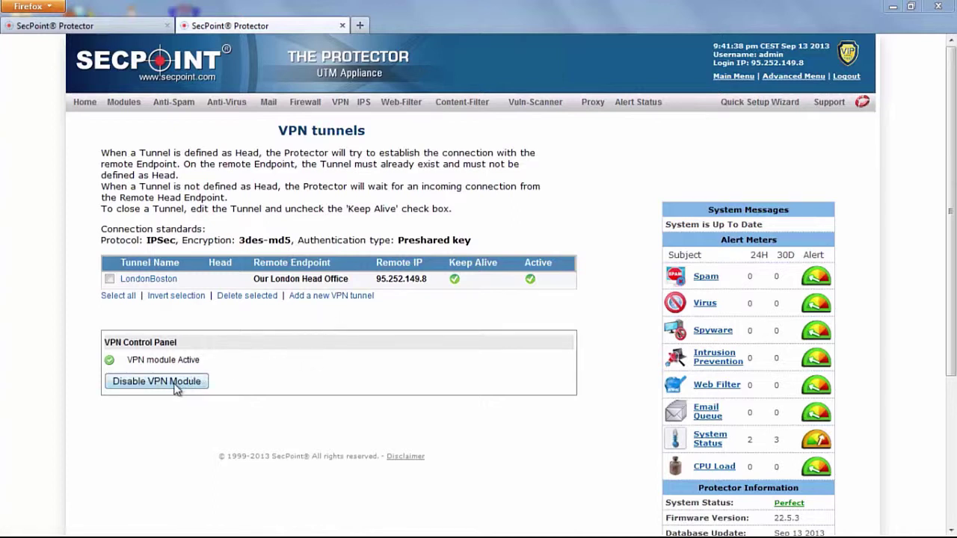
left_click(148, 283)
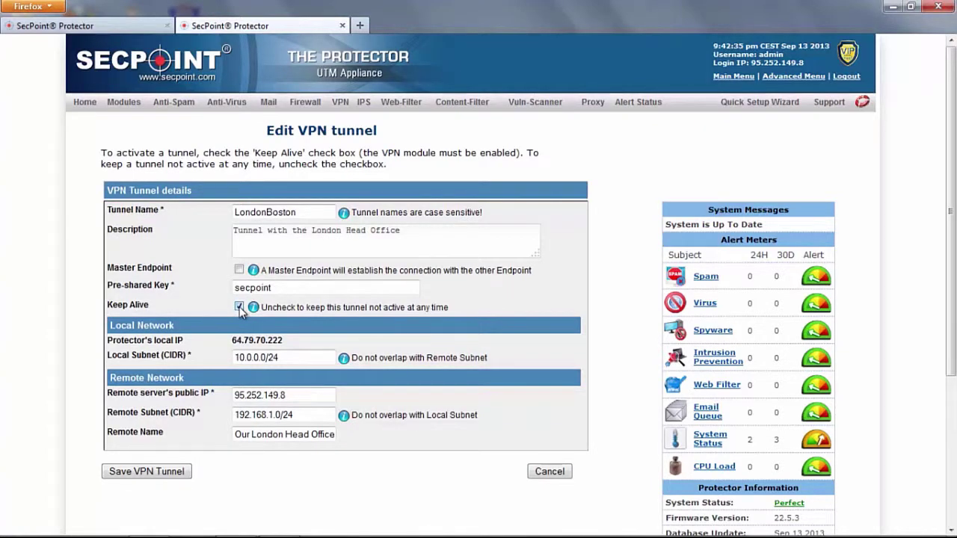
left_click(559, 477)
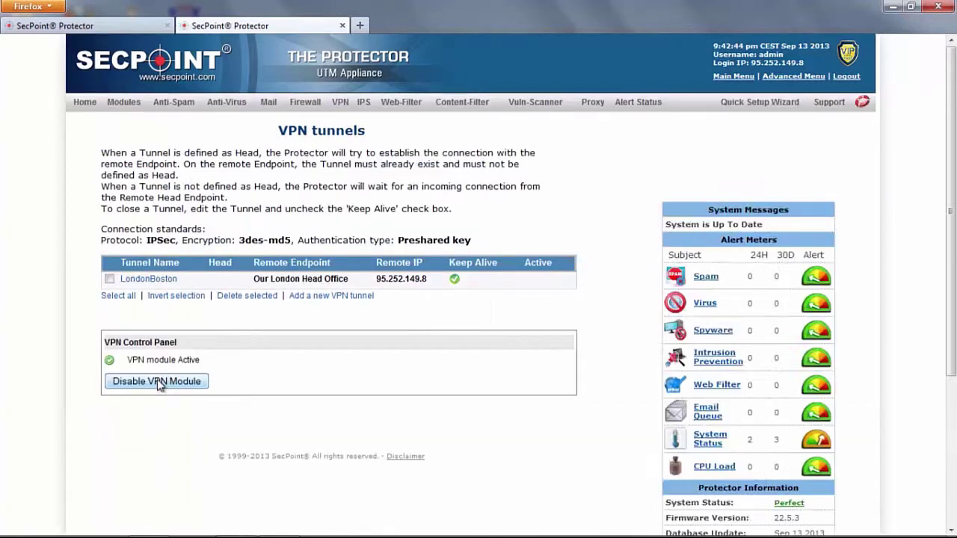